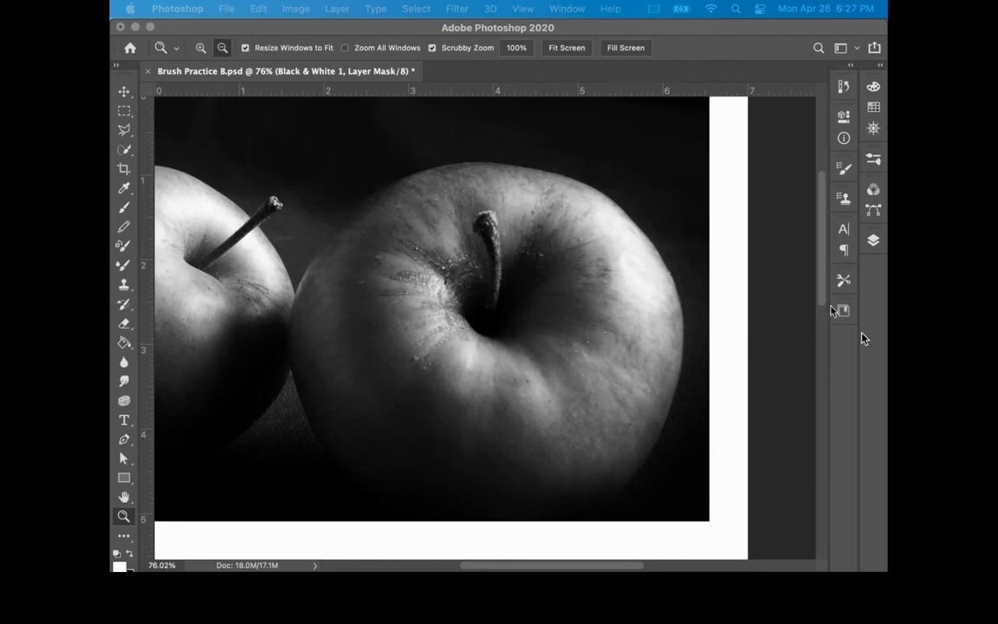
Step: Compare the apple photo in colour and in greyscale by toggling the Black & White 1 adjustment layer's visibility
{"action": "left_click", "coordinate": [874, 240]}
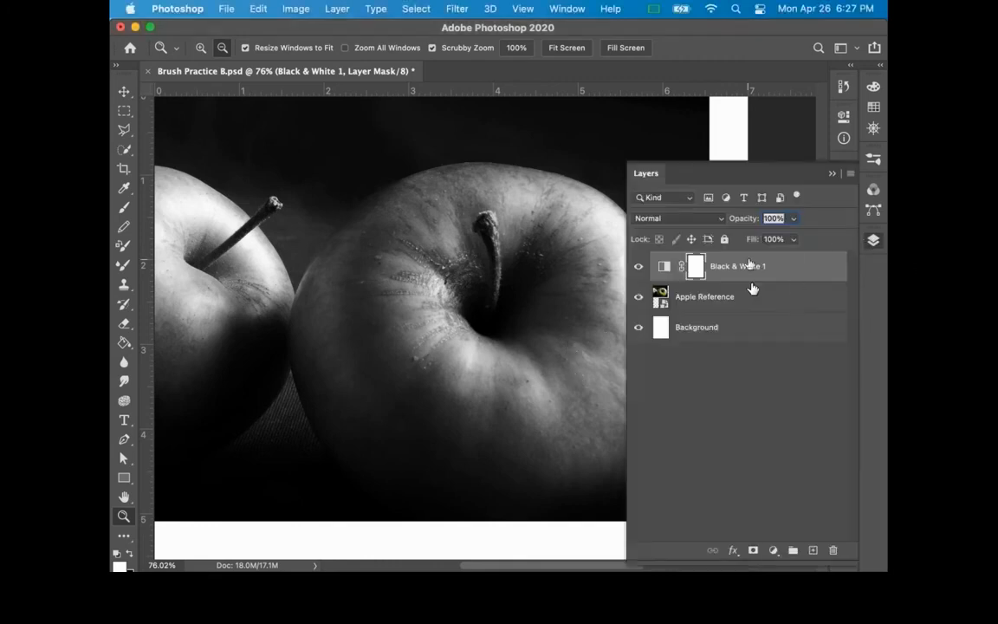
{"action": "left_click", "coordinate": [638, 268]}
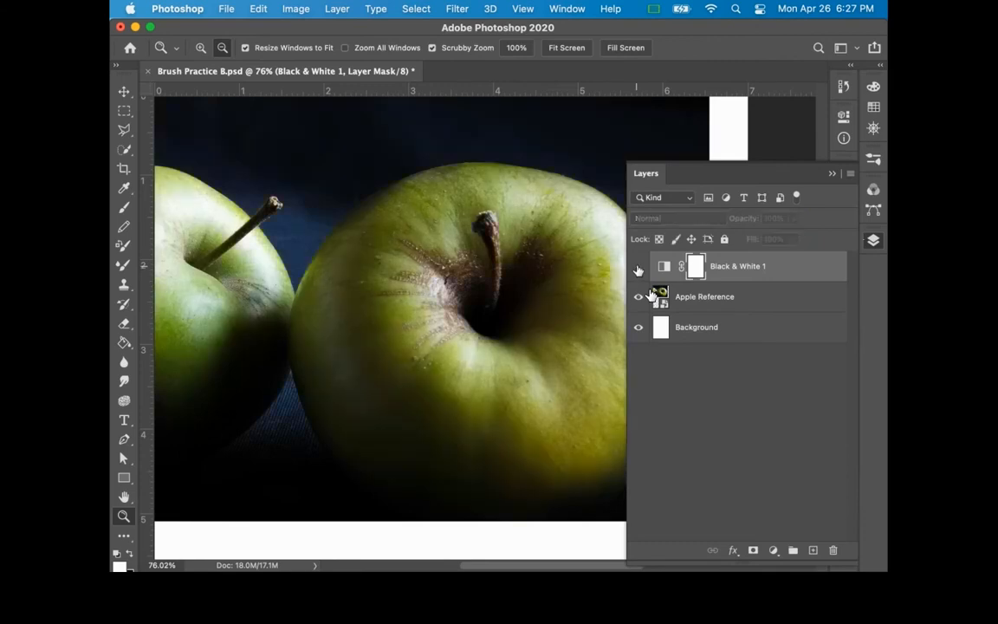
{"action": "left_click", "coordinate": [639, 268]}
{"action": "left_click", "coordinate": [639, 267]}
{"action": "left_click", "coordinate": [638, 267]}
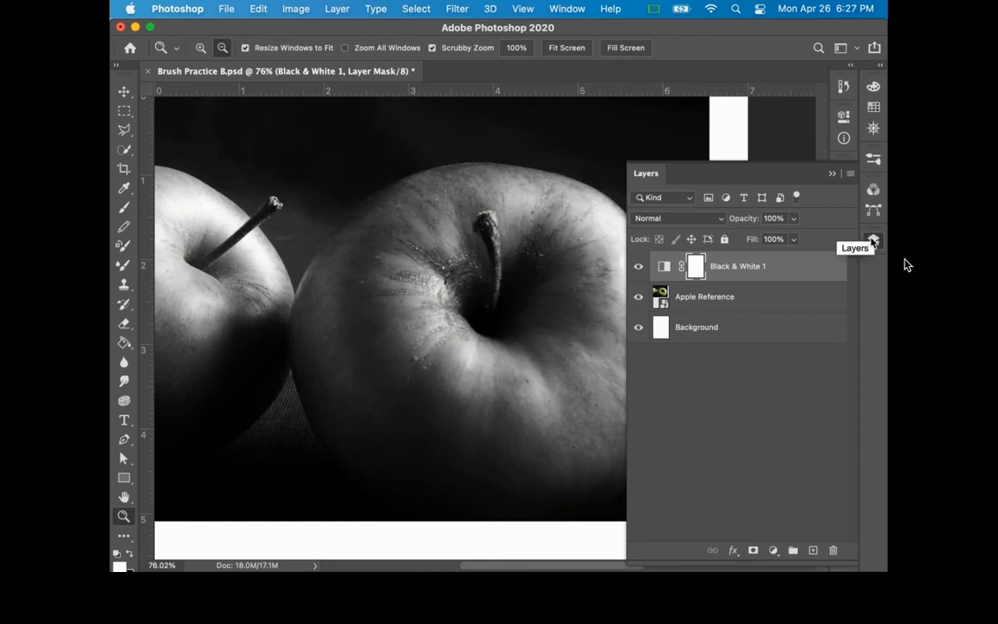
{"action": "left_click", "coordinate": [873, 240]}
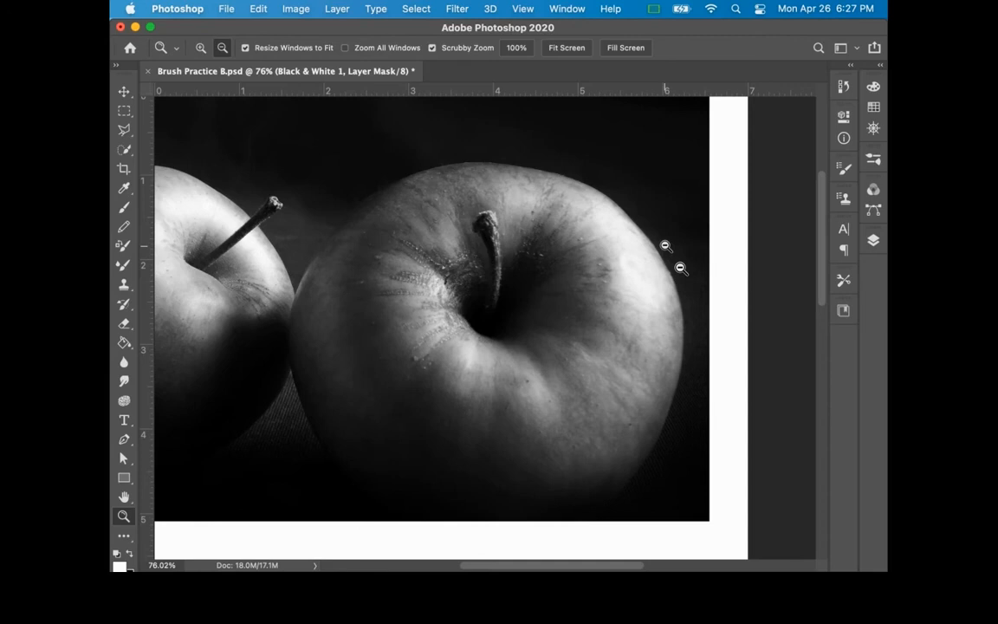
Step: Add a new layer above Black & White 1 and name it "contour"
{"action": "left_click", "coordinate": [874, 240]}
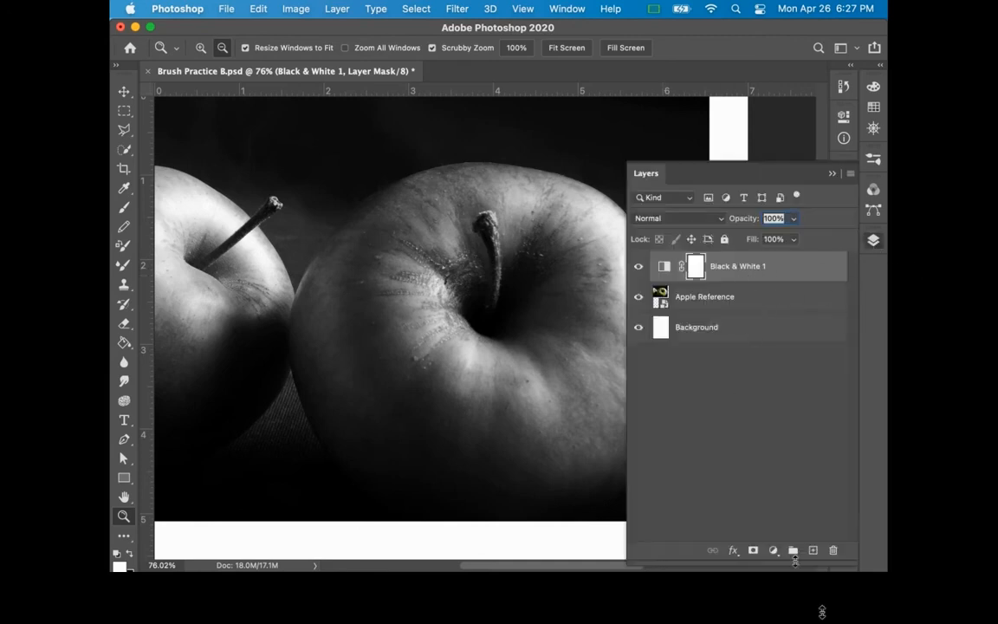
{"action": "left_click", "coordinate": [813, 551]}
{"action": "double_click", "coordinate": [689, 266]}
{"action": "type", "text": "contour"}
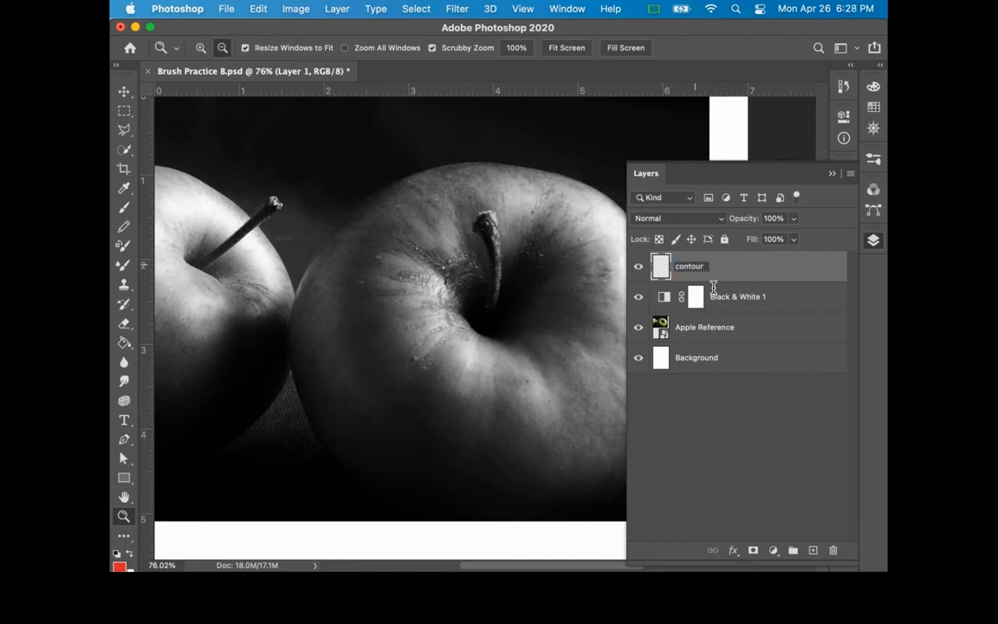
{"action": "key", "text": "Return"}
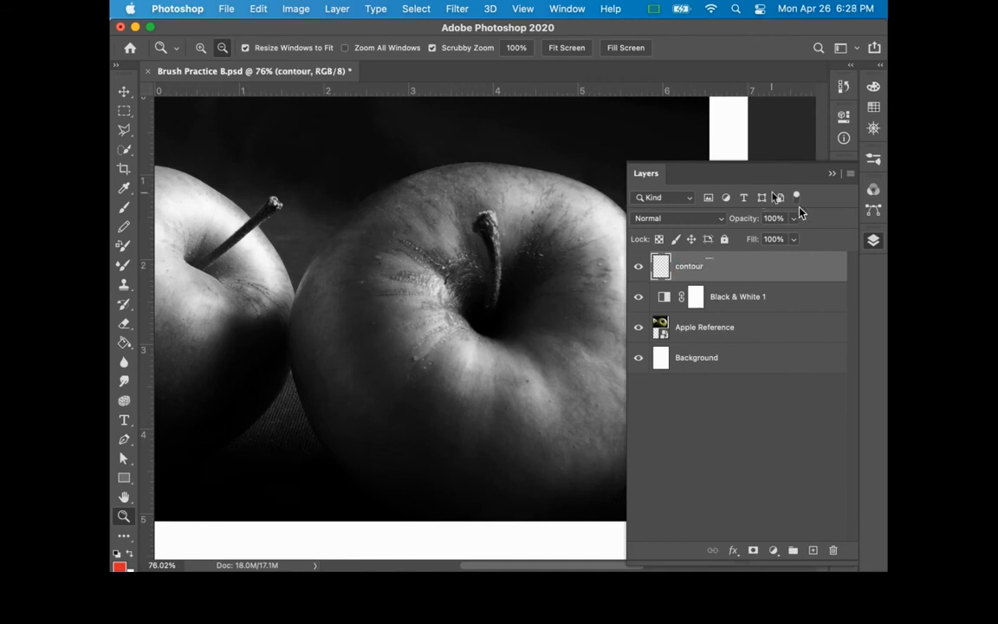
{"action": "left_click", "coordinate": [874, 242]}
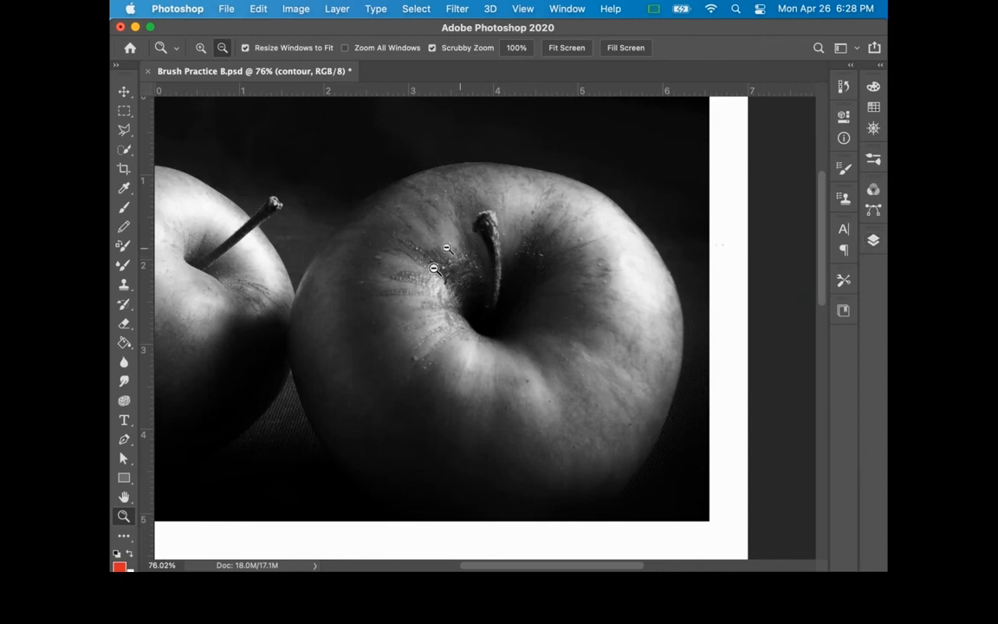
Step: Trace the large apple's outline and stem with a red (#e12a2a) brush, and handwrite the label "edge" beside the apple
{"action": "left_click", "coordinate": [126, 208]}
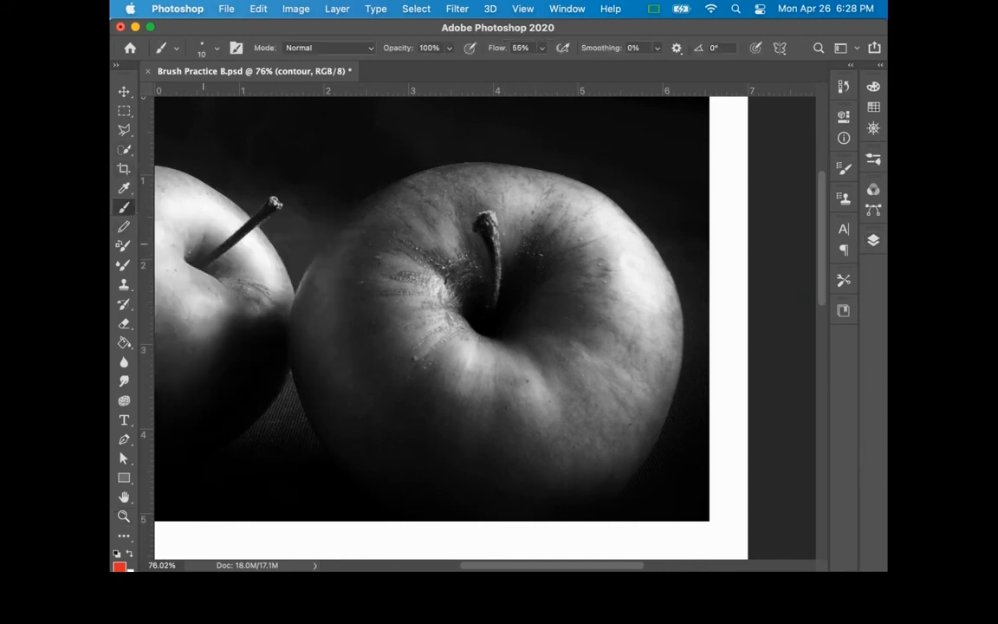
{"action": "left_click", "coordinate": [118, 565]}
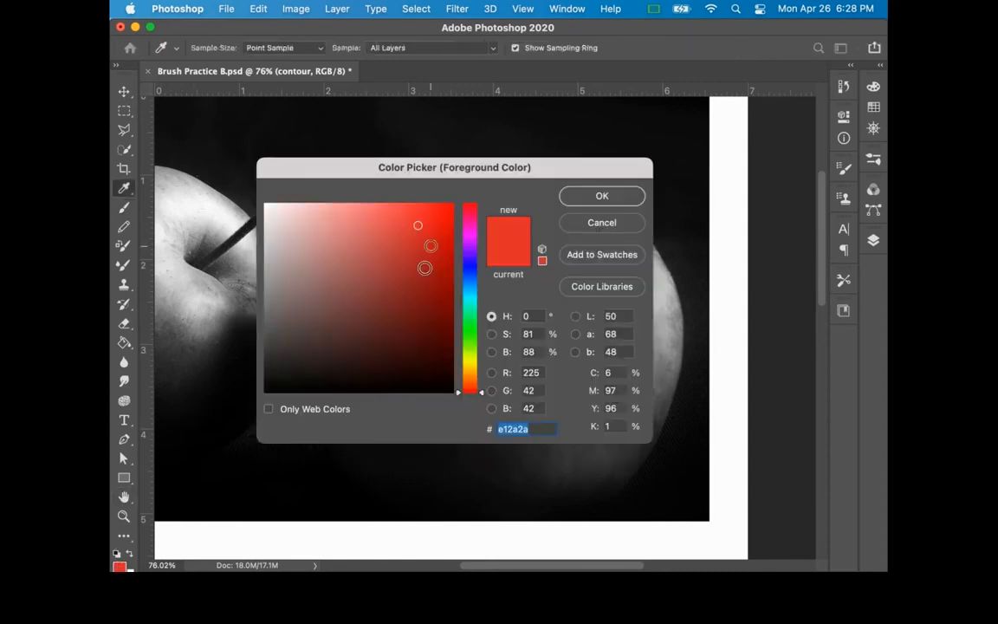
{"action": "left_click", "coordinate": [613, 222]}
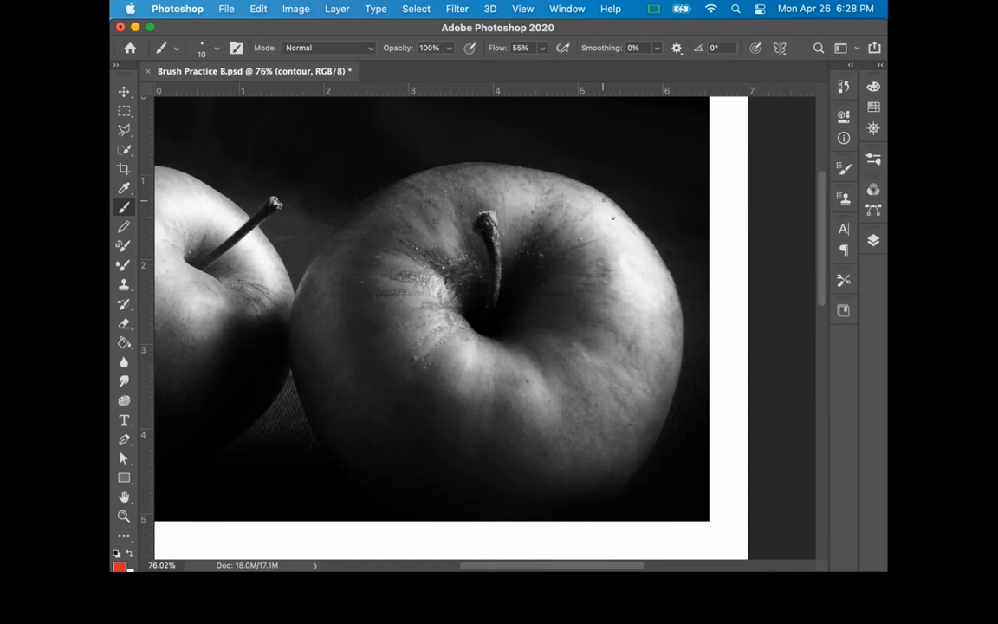
{"action": "mouse_move", "coordinate": [604, 198]}
{"action": "left_mouse_down"}
{"action": "mouse_move", "coordinate": [660, 258]}
{"action": "mouse_move", "coordinate": [698, 352]}
{"action": "mouse_move", "coordinate": [688, 437]}
{"action": "mouse_move", "coordinate": [674, 400]}
{"action": "mouse_move", "coordinate": [636, 475]}
{"action": "mouse_move", "coordinate": [581, 517]}
{"action": "mouse_move", "coordinate": [541, 530]}
{"action": "mouse_move", "coordinate": [428, 523]}
{"action": "mouse_move", "coordinate": [352, 481]}
{"action": "mouse_move", "coordinate": [324, 449]}
{"action": "mouse_move", "coordinate": [289, 366]}
{"action": "mouse_move", "coordinate": [293, 304]}
{"action": "mouse_move", "coordinate": [325, 236]}
{"action": "mouse_move", "coordinate": [390, 178]}
{"action": "mouse_move", "coordinate": [444, 164]}
{"action": "mouse_move", "coordinate": [547, 170]}
{"action": "mouse_move", "coordinate": [617, 207]}
{"action": "left_mouse_up"}
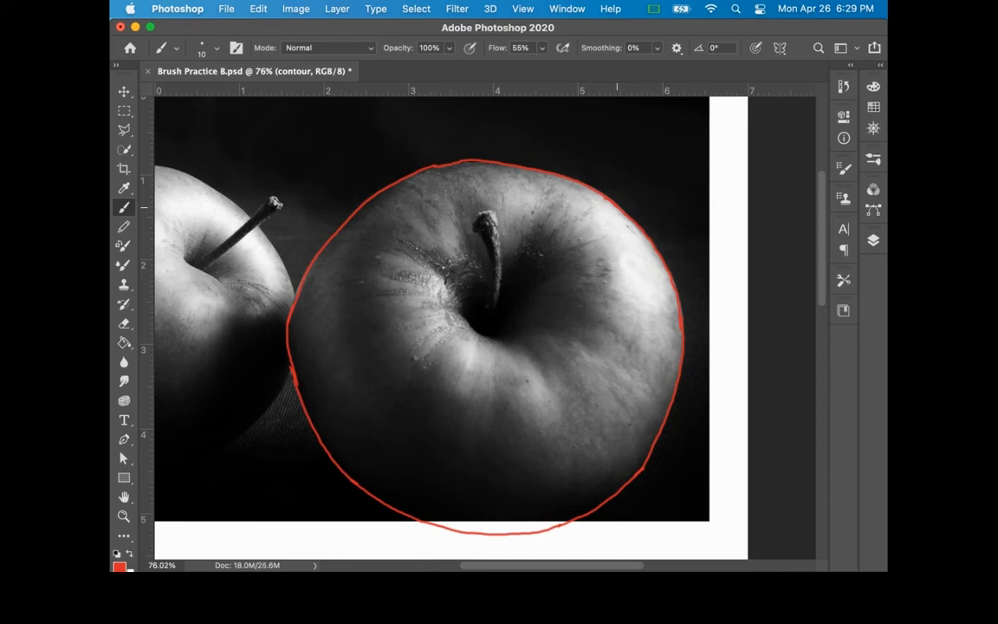
{"action": "mouse_move", "coordinate": [478, 232]}
{"action": "left_mouse_down"}
{"action": "mouse_move", "coordinate": [497, 320]}
{"action": "mouse_move", "coordinate": [485, 269]}
{"action": "mouse_move", "coordinate": [491, 317]}
{"action": "left_mouse_up"}
{"action": "mouse_move", "coordinate": [654, 143]}
{"action": "left_mouse_down"}
{"action": "mouse_move", "coordinate": [690, 130]}
{"action": "mouse_move", "coordinate": [720, 139]}
{"action": "left_mouse_up"}
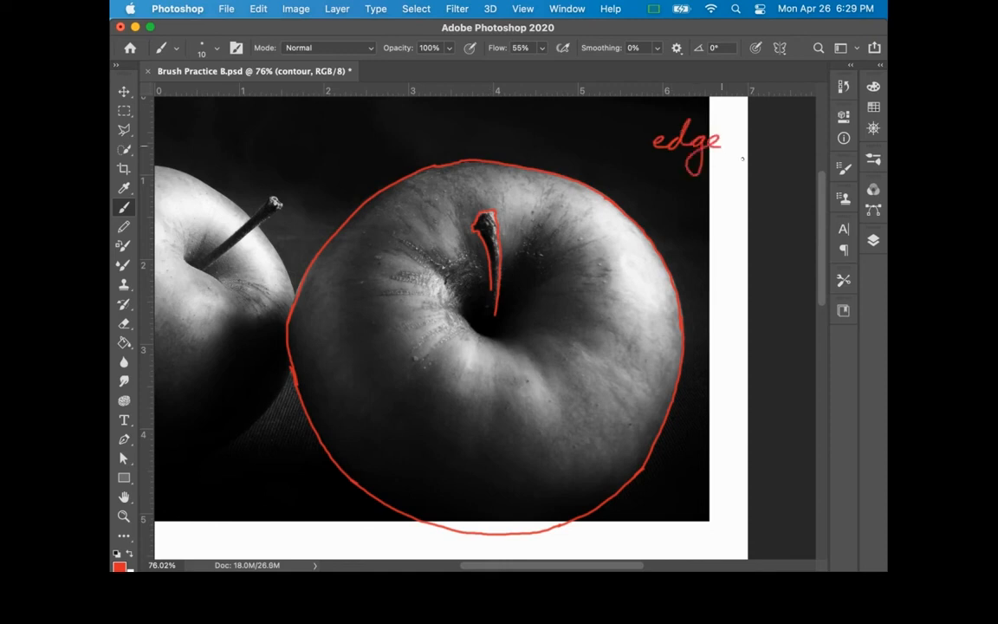
Step: Outline the core shadows on the apple's lower body, central hollow and stem in blue, and handwrite "core shadow" below the edge label
{"action": "left_click", "coordinate": [120, 565]}
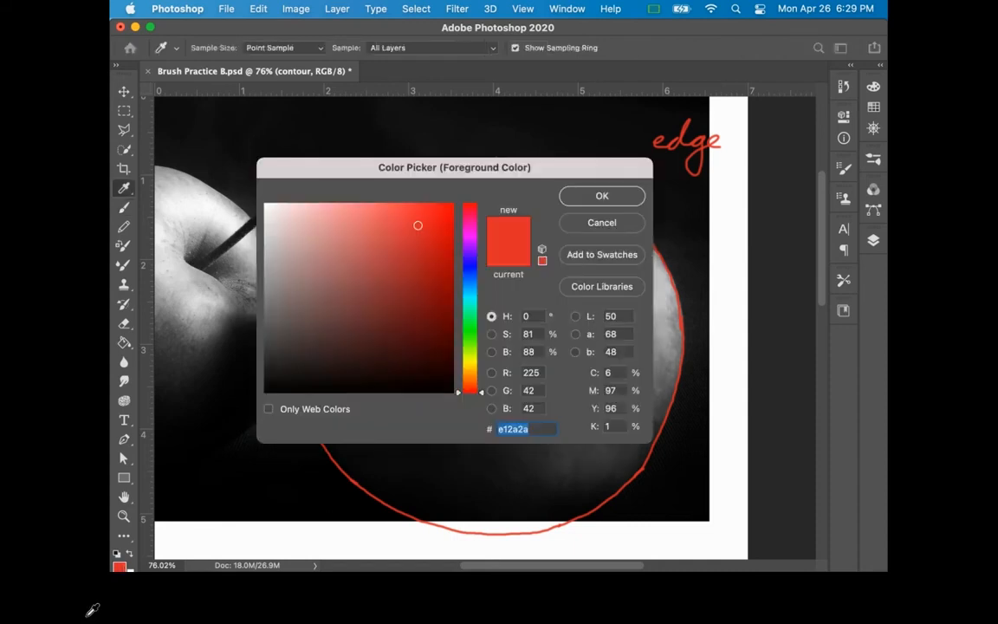
{"action": "left_click", "coordinate": [468, 273]}
{"action": "left_click", "coordinate": [567, 199]}
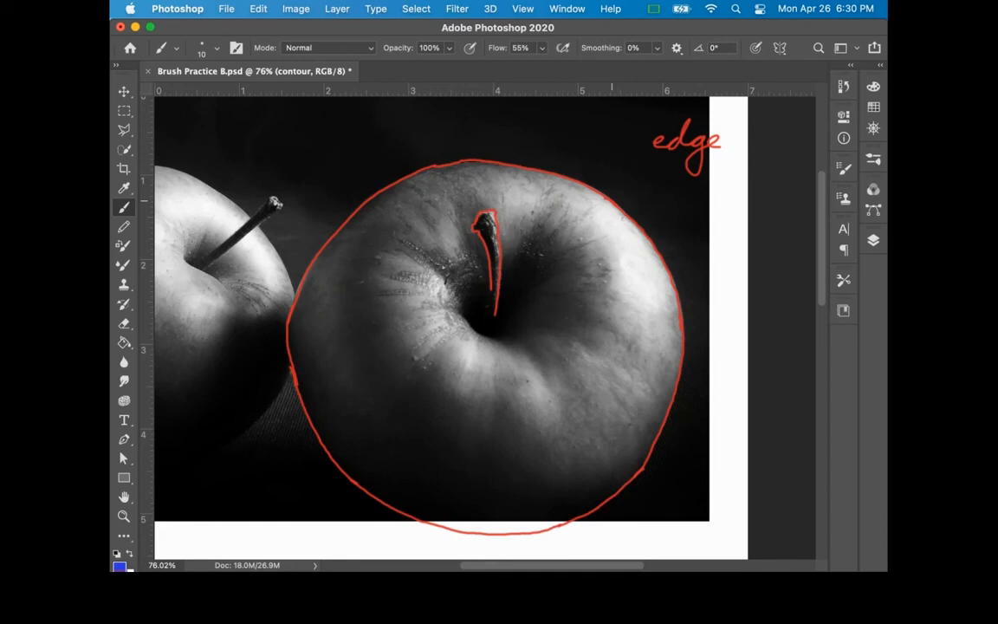
{"action": "mouse_move", "coordinate": [655, 478]}
{"action": "left_mouse_down"}
{"action": "mouse_move", "coordinate": [557, 518]}
{"action": "mouse_move", "coordinate": [528, 507]}
{"action": "mouse_move", "coordinate": [502, 468]}
{"action": "mouse_move", "coordinate": [469, 488]}
{"action": "mouse_move", "coordinate": [426, 446]}
{"action": "mouse_move", "coordinate": [421, 408]}
{"action": "mouse_move", "coordinate": [390, 419]}
{"action": "mouse_move", "coordinate": [369, 375]}
{"action": "mouse_move", "coordinate": [353, 305]}
{"action": "mouse_move", "coordinate": [375, 252]}
{"action": "mouse_move", "coordinate": [364, 238]}
{"action": "mouse_move", "coordinate": [342, 273]}
{"action": "mouse_move", "coordinate": [338, 325]}
{"action": "mouse_move", "coordinate": [357, 389]}
{"action": "mouse_move", "coordinate": [344, 414]}
{"action": "mouse_move", "coordinate": [296, 345]}
{"action": "mouse_move", "coordinate": [291, 317]}
{"action": "left_mouse_up"}
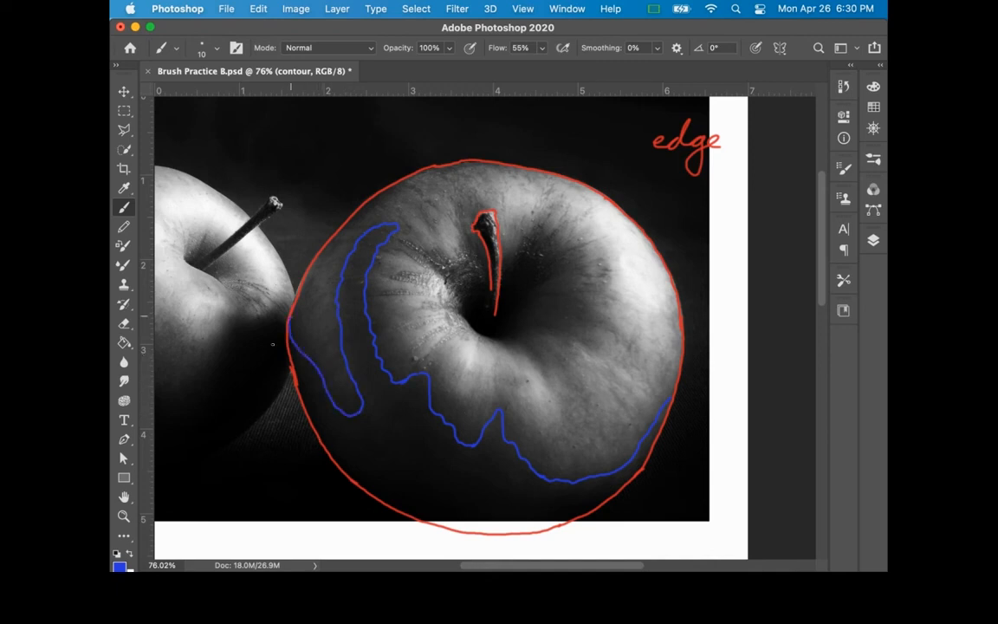
{"action": "mouse_move", "coordinate": [480, 243]}
{"action": "left_mouse_down"}
{"action": "mouse_move", "coordinate": [479, 305]}
{"action": "mouse_move", "coordinate": [469, 311]}
{"action": "mouse_move", "coordinate": [469, 290]}
{"action": "mouse_move", "coordinate": [461, 307]}
{"action": "mouse_move", "coordinate": [489, 339]}
{"action": "mouse_move", "coordinate": [514, 340]}
{"action": "mouse_move", "coordinate": [533, 324]}
{"action": "mouse_move", "coordinate": [533, 295]}
{"action": "mouse_move", "coordinate": [553, 274]}
{"action": "mouse_move", "coordinate": [544, 281]}
{"action": "mouse_move", "coordinate": [540, 249]}
{"action": "mouse_move", "coordinate": [524, 247]}
{"action": "mouse_move", "coordinate": [519, 279]}
{"action": "mouse_move", "coordinate": [503, 292]}
{"action": "mouse_move", "coordinate": [492, 240]}
{"action": "mouse_move", "coordinate": [495, 312]}
{"action": "left_mouse_up"}
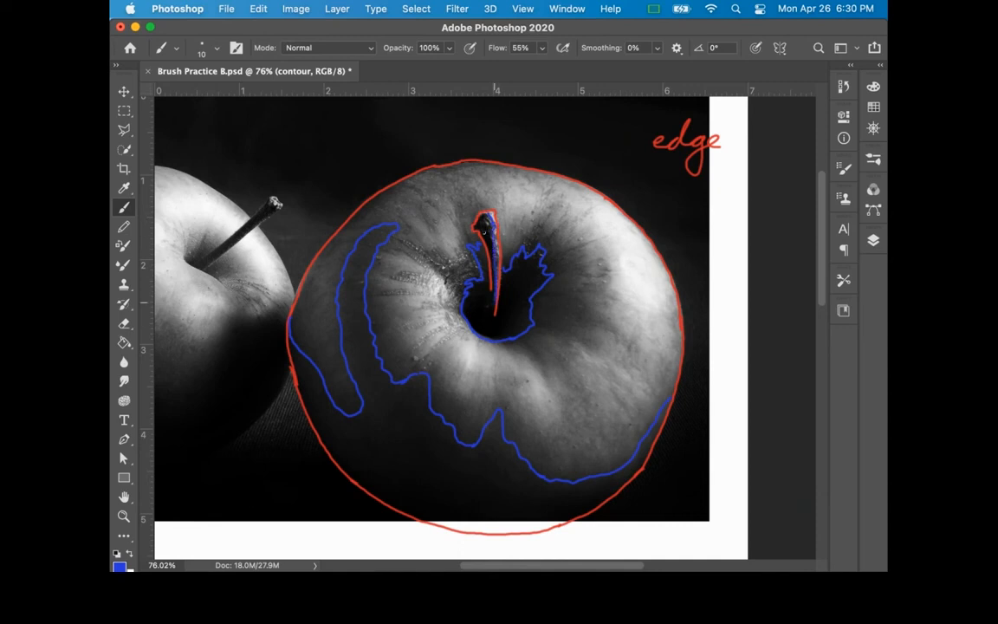
{"action": "left_click_drag", "start_coordinate": [487, 219], "coordinate": [485, 227]}
{"action": "mouse_move", "coordinate": [653, 171]}
{"action": "left_mouse_down"}
{"action": "mouse_move", "coordinate": [684, 165]}
{"action": "mouse_move", "coordinate": [733, 208]}
{"action": "mouse_move", "coordinate": [745, 184]}
{"action": "left_mouse_up"}
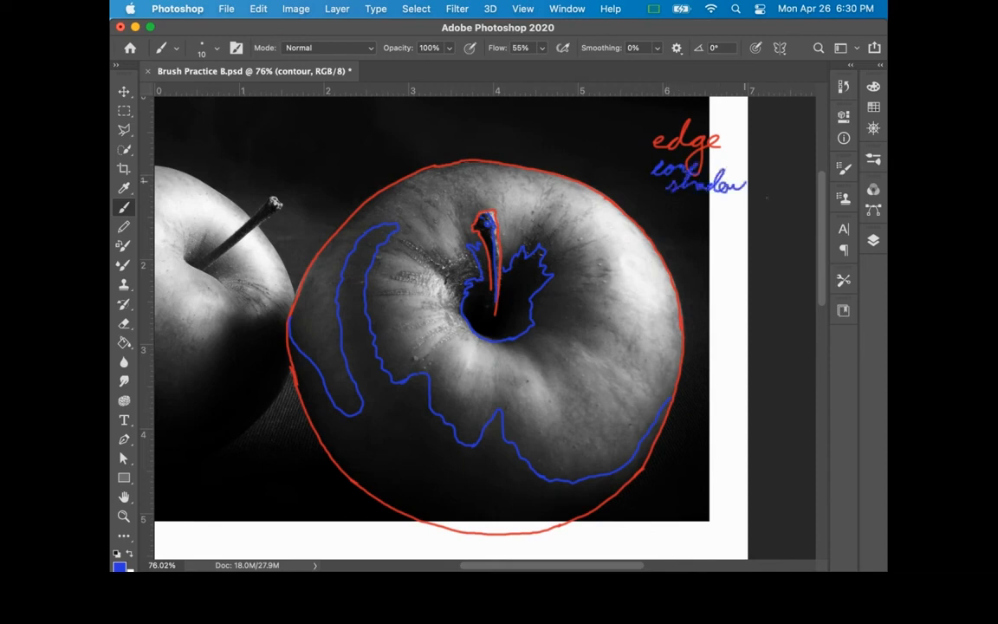
Step: Change the brush to light blue (#2abce1), handwrite "midtones", and outline midtones around the central hollow and at the apple's right edge
{"action": "left_click", "coordinate": [120, 566]}
{"action": "left_click_drag", "start_coordinate": [473, 312], "coordinate": [466, 287]}
{"action": "left_click", "coordinate": [602, 198]}
{"action": "mouse_move", "coordinate": [649, 211]}
{"action": "left_mouse_down"}
{"action": "mouse_move", "coordinate": [719, 233]}
{"action": "mouse_move", "coordinate": [693, 216]}
{"action": "mouse_move", "coordinate": [740, 232]}
{"action": "mouse_move", "coordinate": [737, 218]}
{"action": "mouse_move", "coordinate": [755, 237]}
{"action": "mouse_move", "coordinate": [674, 322]}
{"action": "mouse_move", "coordinate": [660, 363]}
{"action": "mouse_move", "coordinate": [618, 326]}
{"action": "mouse_move", "coordinate": [601, 374]}
{"action": "mouse_move", "coordinate": [562, 336]}
{"action": "mouse_move", "coordinate": [539, 372]}
{"action": "mouse_move", "coordinate": [535, 348]}
{"action": "mouse_move", "coordinate": [510, 347]}
{"action": "left_mouse_up"}
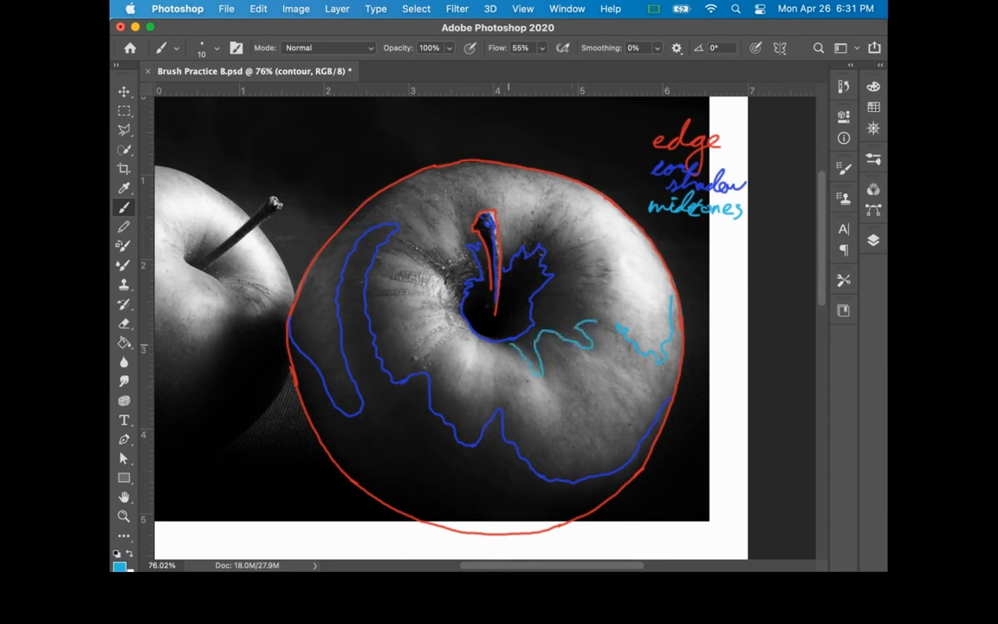
{"action": "mouse_move", "coordinate": [584, 325]}
{"action": "left_mouse_down"}
{"action": "mouse_move", "coordinate": [579, 294]}
{"action": "mouse_move", "coordinate": [599, 290]}
{"action": "mouse_move", "coordinate": [581, 285]}
{"action": "mouse_move", "coordinate": [589, 264]}
{"action": "mouse_move", "coordinate": [538, 225]}
{"action": "mouse_move", "coordinate": [520, 258]}
{"action": "left_mouse_up"}
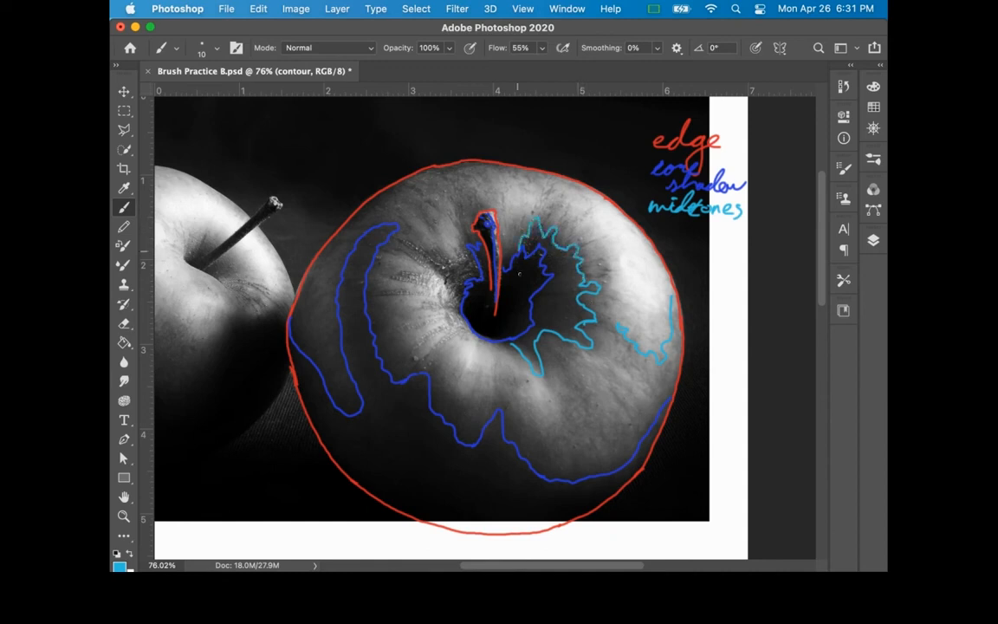
{"action": "mouse_move", "coordinate": [481, 212]}
{"action": "left_mouse_down"}
{"action": "mouse_move", "coordinate": [451, 201]}
{"action": "mouse_move", "coordinate": [450, 260]}
{"action": "mouse_move", "coordinate": [434, 256]}
{"action": "mouse_move", "coordinate": [436, 238]}
{"action": "mouse_move", "coordinate": [414, 245]}
{"action": "mouse_move", "coordinate": [460, 316]}
{"action": "left_mouse_up"}
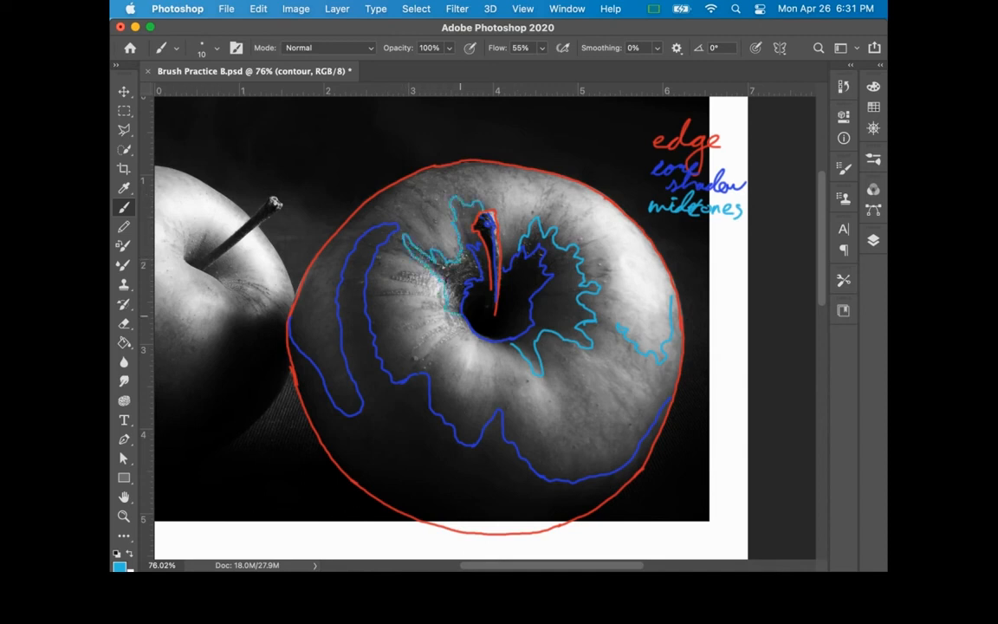
Step: Outline the remaining midtone shapes in light blue across the apple's lower front, upper rim and left side
{"action": "left_click_drag", "start_coordinate": [579, 365], "coordinate": [617, 415]}
{"action": "mouse_move", "coordinate": [507, 184]}
{"action": "left_mouse_down"}
{"action": "mouse_move", "coordinate": [624, 313]}
{"action": "mouse_move", "coordinate": [588, 334]}
{"action": "mouse_move", "coordinate": [578, 377]}
{"action": "mouse_move", "coordinate": [542, 351]}
{"action": "left_mouse_up"}
{"action": "mouse_move", "coordinate": [556, 401]}
{"action": "left_mouse_down"}
{"action": "mouse_move", "coordinate": [550, 426]}
{"action": "mouse_move", "coordinate": [535, 428]}
{"action": "mouse_move", "coordinate": [495, 369]}
{"action": "mouse_move", "coordinate": [490, 416]}
{"action": "mouse_move", "coordinate": [475, 416]}
{"action": "mouse_move", "coordinate": [430, 351]}
{"action": "mouse_move", "coordinate": [414, 359]}
{"action": "mouse_move", "coordinate": [403, 392]}
{"action": "mouse_move", "coordinate": [369, 314]}
{"action": "mouse_move", "coordinate": [405, 251]}
{"action": "left_mouse_up"}
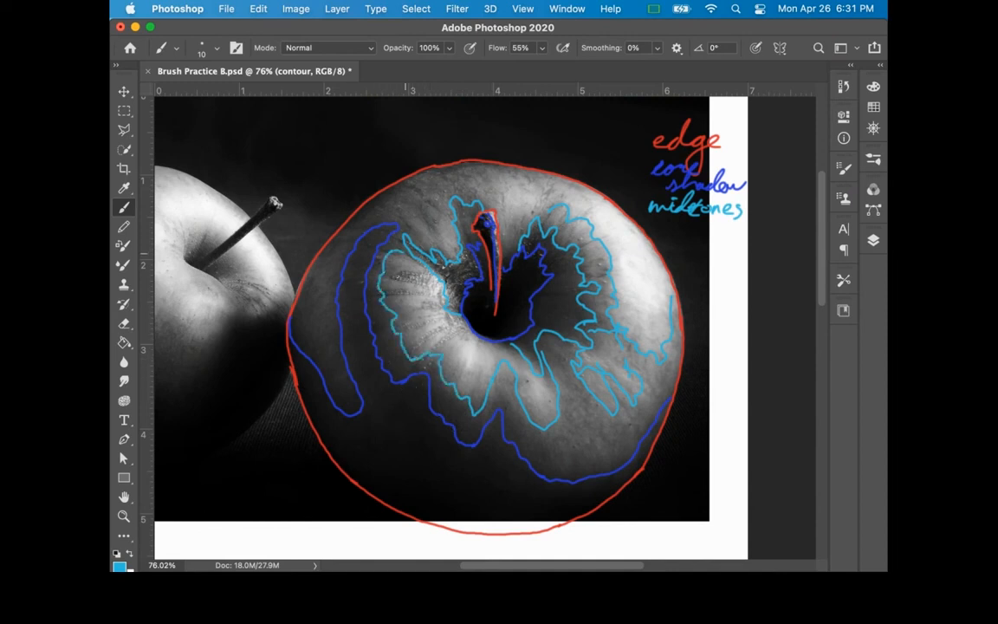
{"action": "mouse_move", "coordinate": [539, 229]}
{"action": "left_mouse_down"}
{"action": "mouse_move", "coordinate": [502, 221]}
{"action": "mouse_move", "coordinate": [472, 182]}
{"action": "left_mouse_up"}
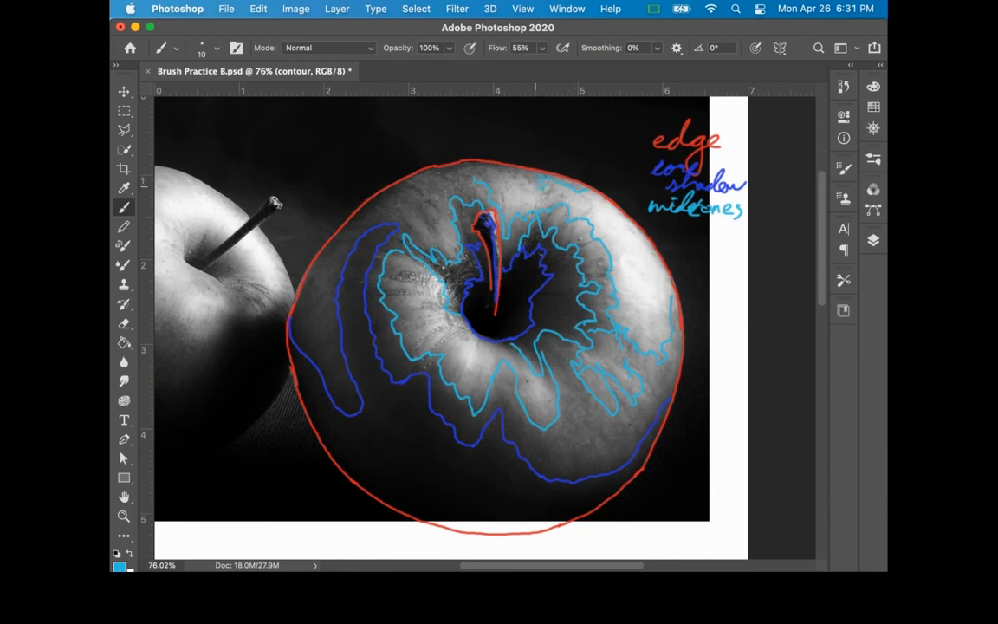
{"action": "mouse_move", "coordinate": [525, 176]}
{"action": "left_mouse_down"}
{"action": "mouse_move", "coordinate": [473, 169]}
{"action": "mouse_move", "coordinate": [433, 183]}
{"action": "mouse_move", "coordinate": [414, 208]}
{"action": "mouse_move", "coordinate": [421, 246]}
{"action": "left_mouse_up"}
{"action": "mouse_move", "coordinate": [334, 244]}
{"action": "left_mouse_down"}
{"action": "mouse_move", "coordinate": [336, 370]}
{"action": "mouse_move", "coordinate": [308, 275]}
{"action": "left_mouse_up"}
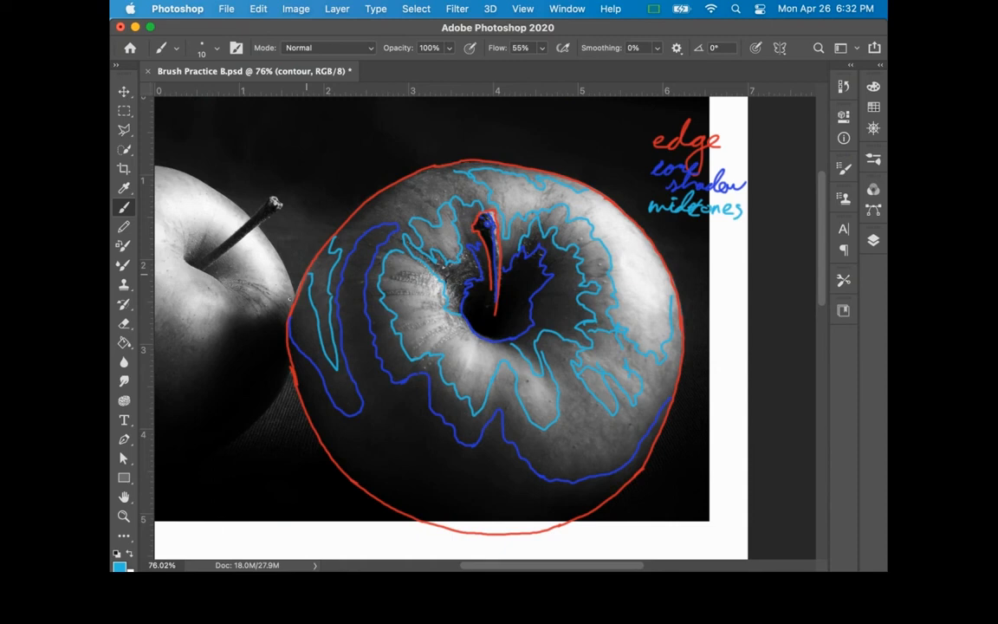
Step: Change the brush colour to yellow-green (#cee12a) and handwrite "highlight" below the midtones label
{"action": "left_click", "coordinate": [120, 566]}
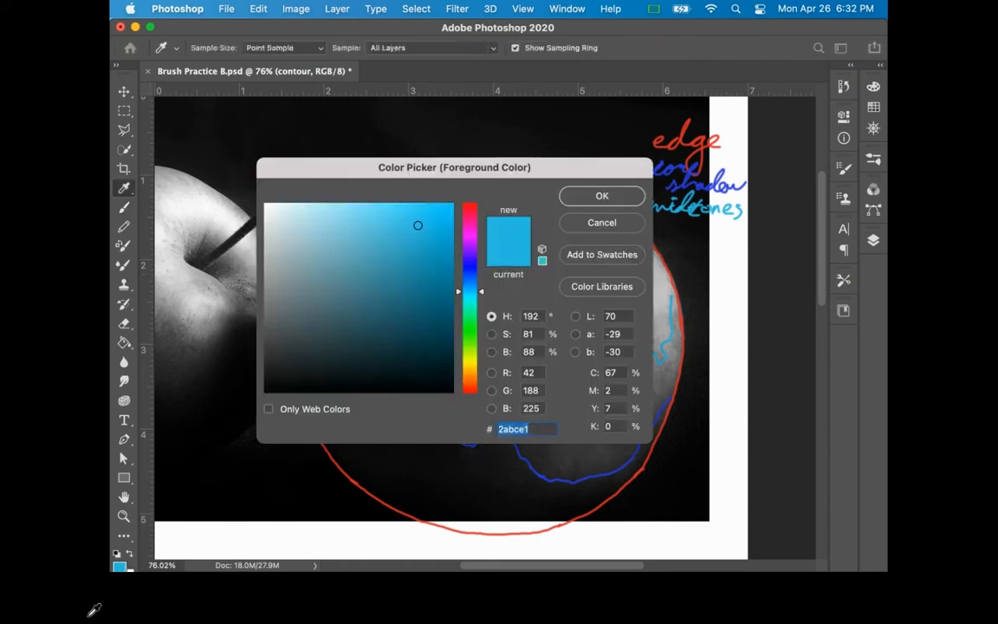
{"action": "left_click", "coordinate": [468, 357]}
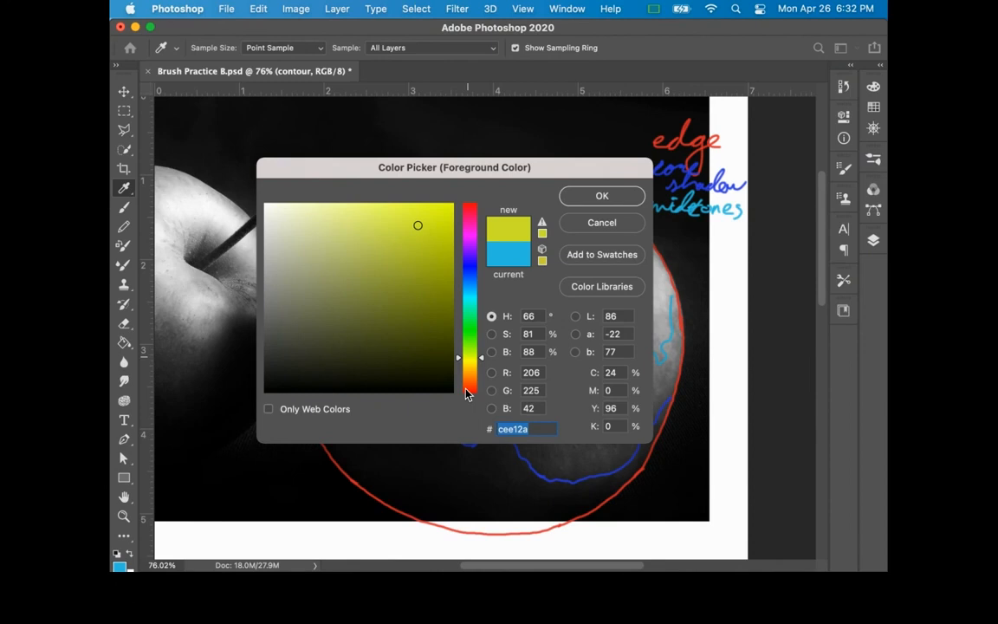
{"action": "key", "text": "Return"}
{"action": "key", "text": "b"}
{"action": "mouse_move", "coordinate": [665, 221]}
{"action": "left_mouse_down"}
{"action": "mouse_move", "coordinate": [677, 257]}
{"action": "mouse_move", "coordinate": [747, 241]}
{"action": "left_mouse_up"}
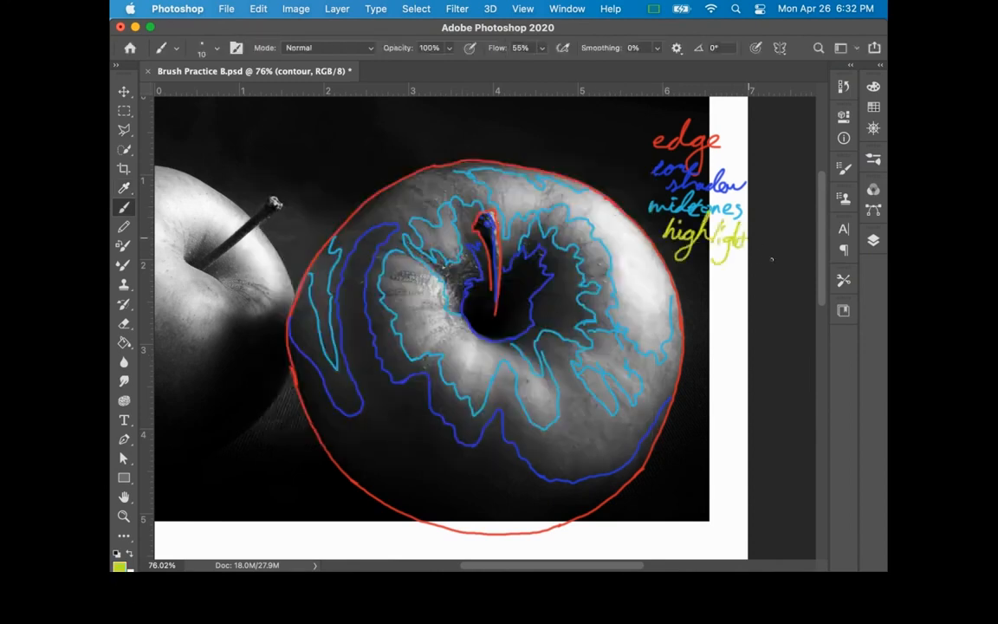
Step: Outline the highlights in yellow-green on the apple's upper rim, bright right side, front, left of the hollow and stem
{"action": "mouse_move", "coordinate": [508, 184]}
{"action": "left_mouse_down"}
{"action": "mouse_move", "coordinate": [528, 193]}
{"action": "mouse_move", "coordinate": [514, 207]}
{"action": "left_mouse_up"}
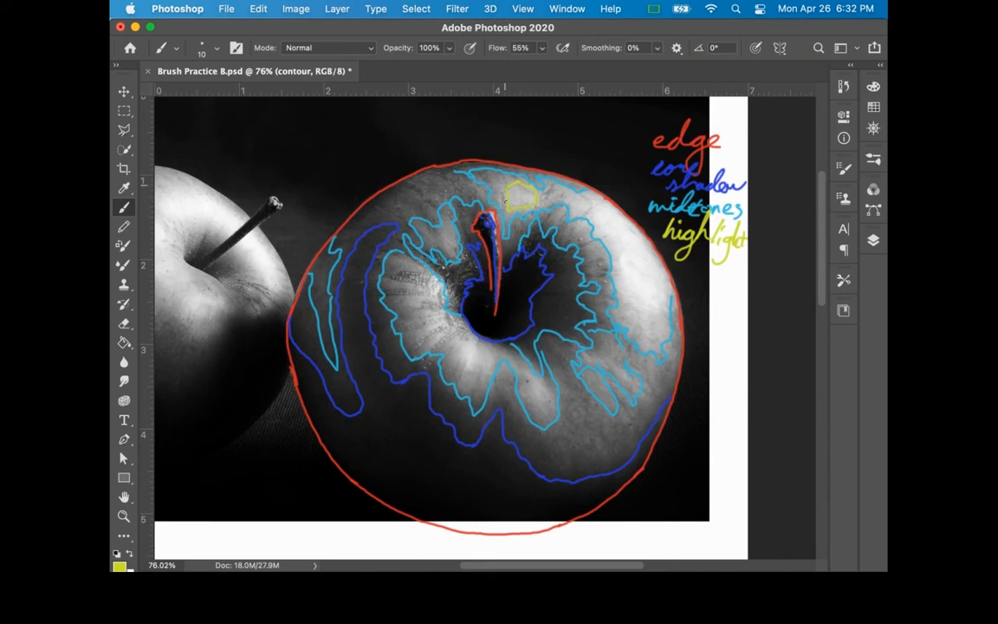
{"action": "mouse_move", "coordinate": [612, 282]}
{"action": "left_mouse_down"}
{"action": "mouse_move", "coordinate": [641, 340]}
{"action": "mouse_move", "coordinate": [666, 333]}
{"action": "mouse_move", "coordinate": [674, 286]}
{"action": "left_mouse_up"}
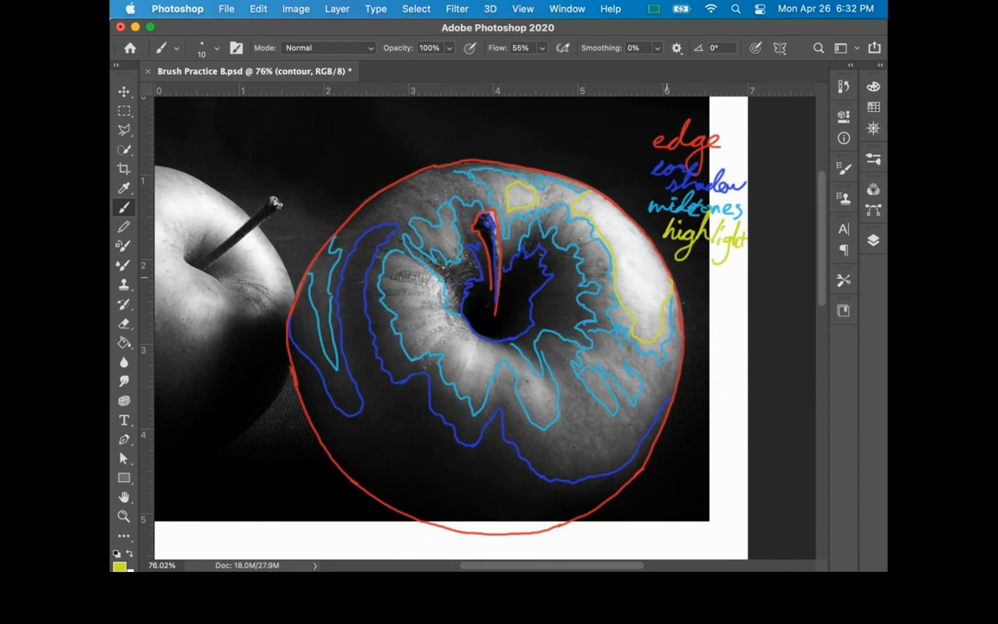
{"action": "mouse_move", "coordinate": [538, 381]}
{"action": "left_mouse_down"}
{"action": "mouse_move", "coordinate": [542, 412]}
{"action": "mouse_move", "coordinate": [523, 383]}
{"action": "mouse_move", "coordinate": [535, 376]}
{"action": "left_mouse_up"}
{"action": "mouse_move", "coordinate": [462, 341]}
{"action": "left_mouse_down"}
{"action": "mouse_move", "coordinate": [485, 345]}
{"action": "mouse_move", "coordinate": [492, 359]}
{"action": "mouse_move", "coordinate": [474, 383]}
{"action": "mouse_move", "coordinate": [455, 378]}
{"action": "mouse_move", "coordinate": [460, 366]}
{"action": "mouse_move", "coordinate": [424, 333]}
{"action": "mouse_move", "coordinate": [442, 324]}
{"action": "mouse_move", "coordinate": [430, 280]}
{"action": "left_mouse_up"}
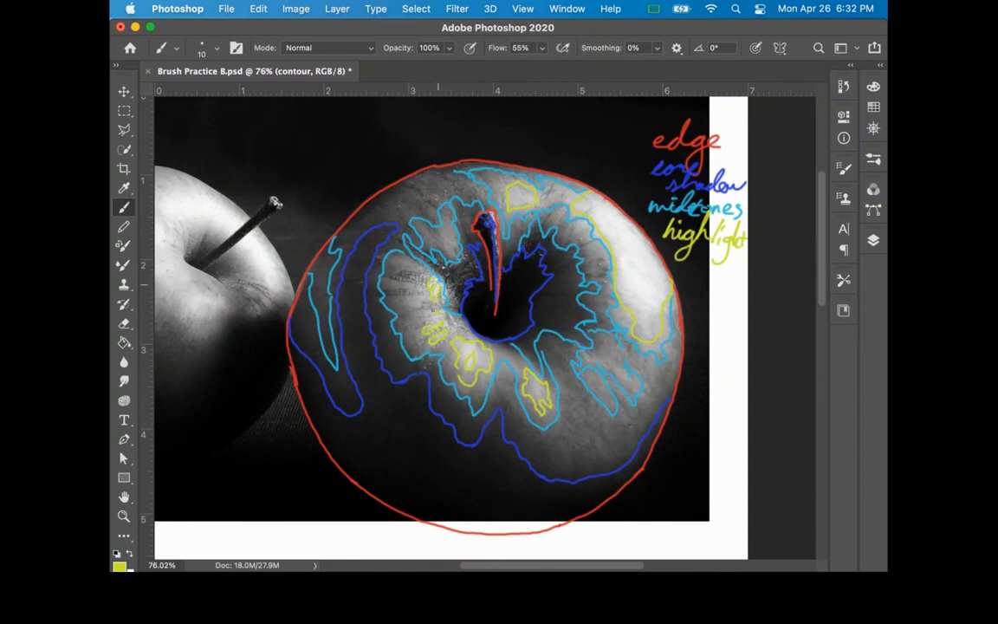
{"action": "left_click_drag", "start_coordinate": [491, 217], "coordinate": [497, 238]}
Step: Change the brush to magenta (#ce2ae1), handwrite "textures" below the highlight label, and mark texture streaks left of the stem
{"action": "left_click", "coordinate": [120, 566]}
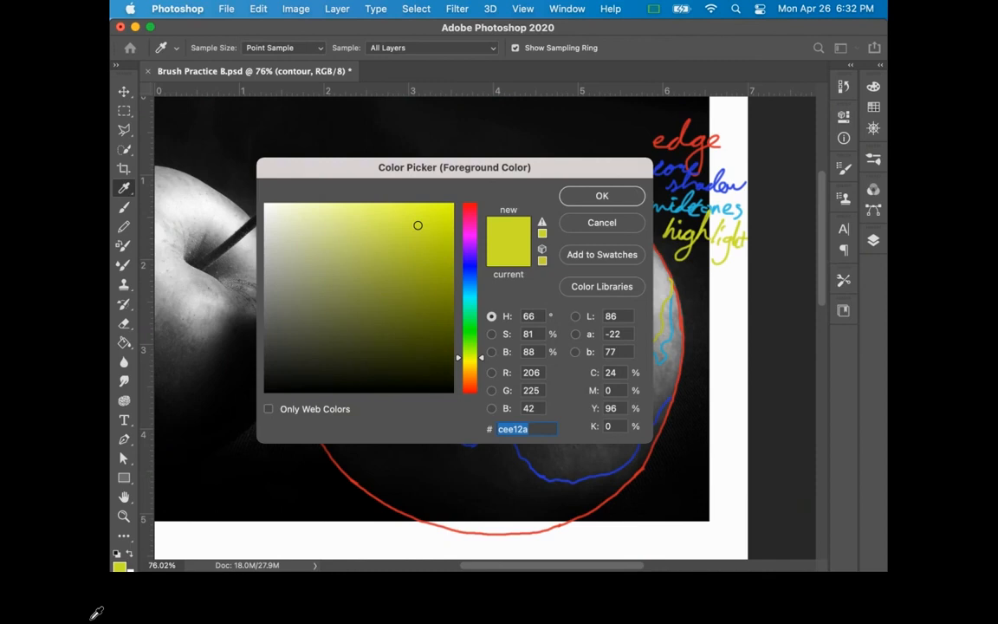
{"action": "type", "text": "ce2ae1"}
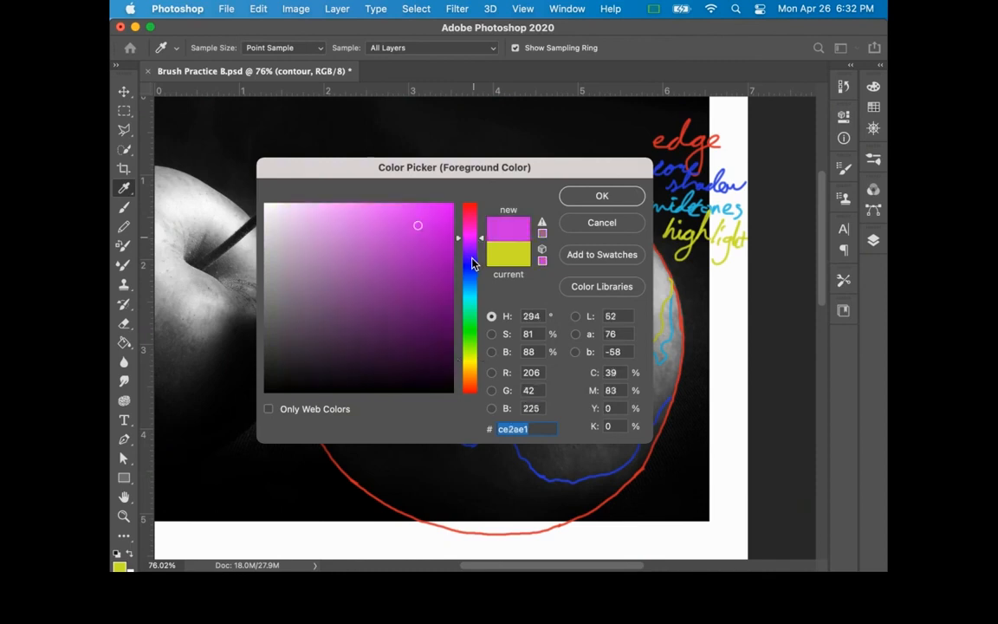
{"action": "left_click", "coordinate": [604, 197]}
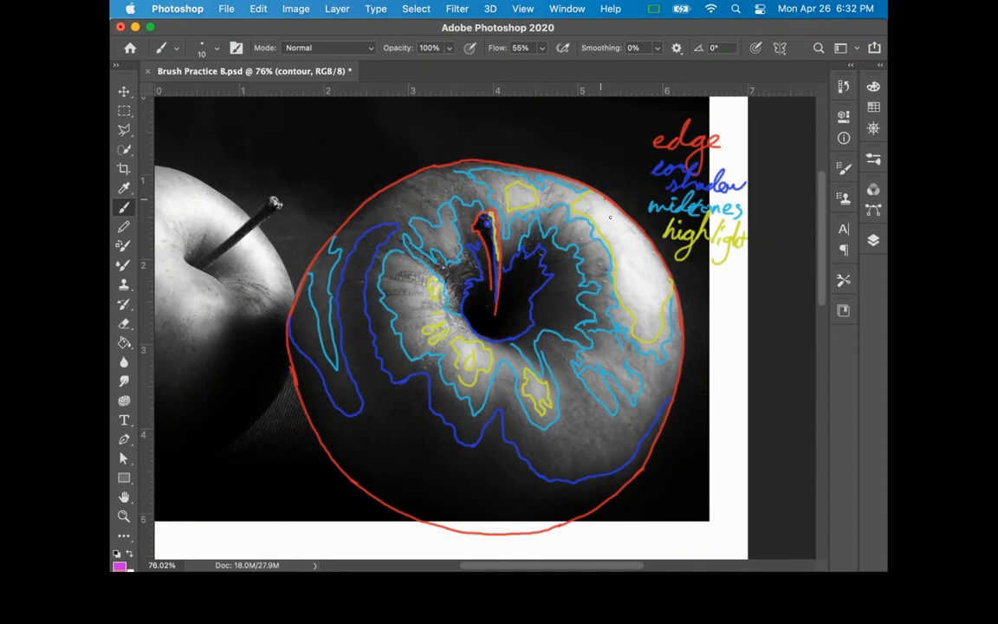
{"action": "mouse_move", "coordinate": [679, 260]}
{"action": "left_mouse_down"}
{"action": "mouse_move", "coordinate": [726, 270]}
{"action": "mouse_move", "coordinate": [693, 262]}
{"action": "left_mouse_up"}
{"action": "mouse_move", "coordinate": [402, 272]}
{"action": "left_mouse_down"}
{"action": "mouse_move", "coordinate": [392, 274]}
{"action": "mouse_move", "coordinate": [426, 284]}
{"action": "left_mouse_up"}
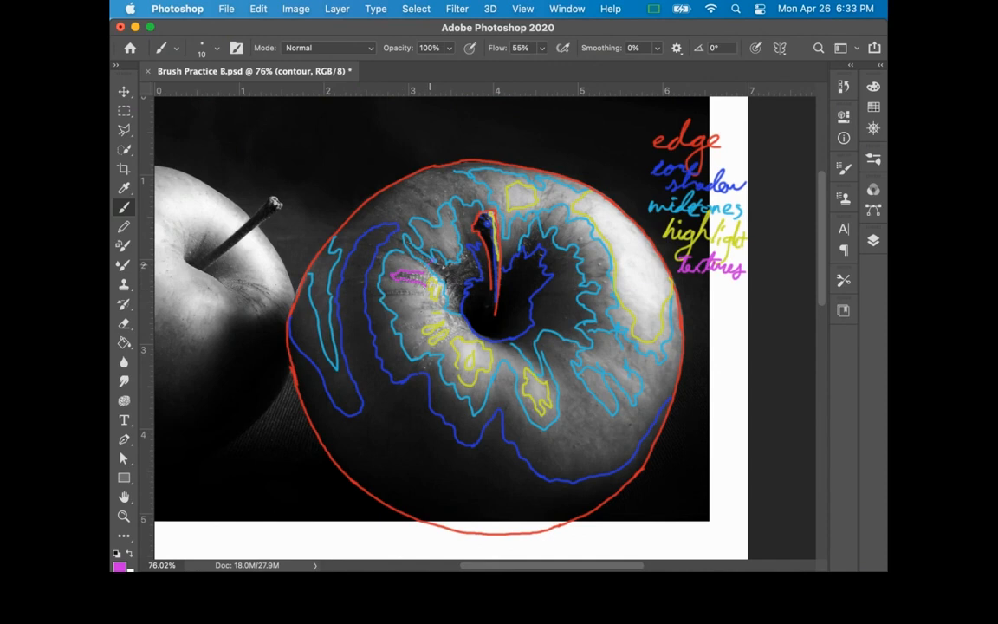
{"action": "mouse_move", "coordinate": [468, 247]}
{"action": "left_mouse_down"}
{"action": "mouse_move", "coordinate": [461, 270]}
{"action": "mouse_move", "coordinate": [473, 271]}
{"action": "mouse_move", "coordinate": [422, 308]}
{"action": "left_mouse_up"}
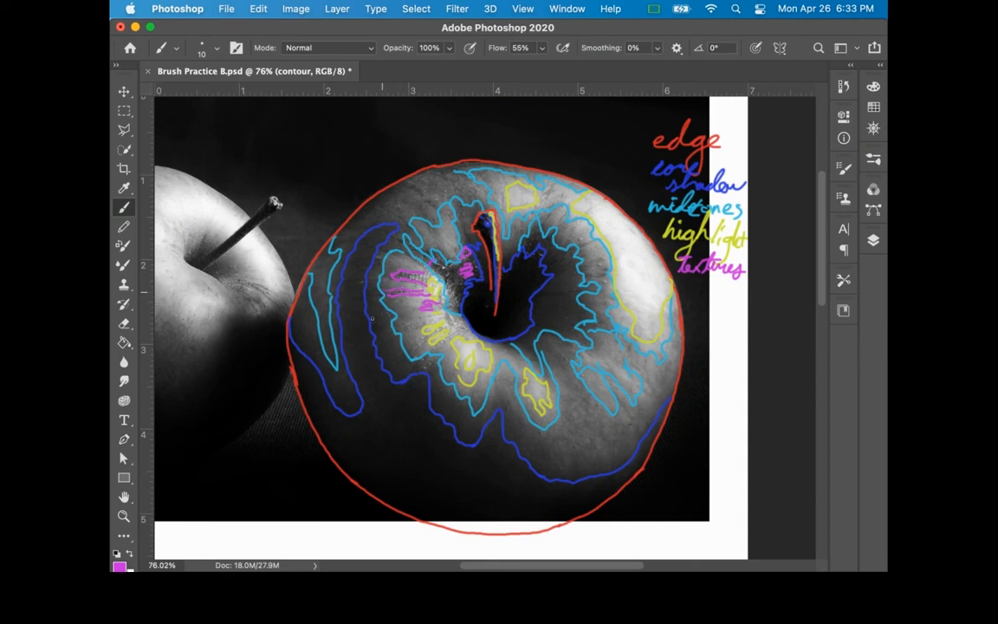
Step: Mark the remaining textures in magenta with streaks and spots around the hollow, on the right side and along the upper-left rim
{"action": "left_click_drag", "start_coordinate": [437, 319], "coordinate": [409, 324]}
{"action": "left_click_drag", "start_coordinate": [453, 338], "coordinate": [434, 345]}
{"action": "left_click_drag", "start_coordinate": [598, 259], "coordinate": [604, 277]}
{"action": "left_click", "coordinate": [442, 270]}
{"action": "left_click_drag", "start_coordinate": [424, 197], "coordinate": [407, 183]}
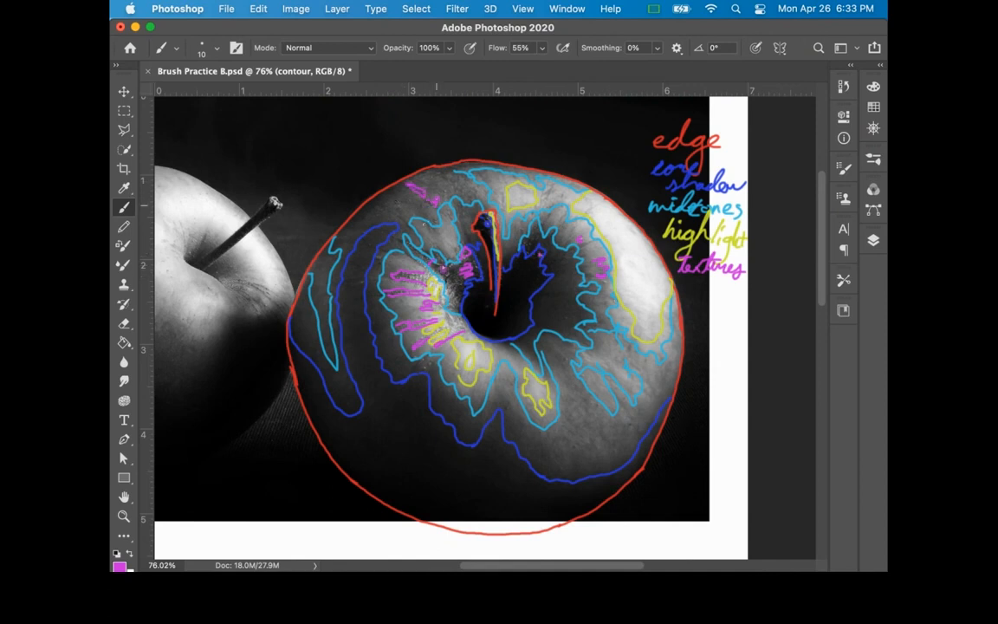
{"action": "mouse_move", "coordinate": [475, 199]}
{"action": "left_mouse_down"}
{"action": "mouse_move", "coordinate": [469, 186]}
{"action": "mouse_move", "coordinate": [442, 176]}
{"action": "left_mouse_up"}
{"action": "left_click", "coordinate": [422, 370]}
Step: Move the contour layer's drawing with Free Transform down onto the blank white area below the photo
{"action": "key", "text": "z"}
{"action": "left_click_drag", "start_coordinate": [640, 385], "coordinate": [602, 387]}
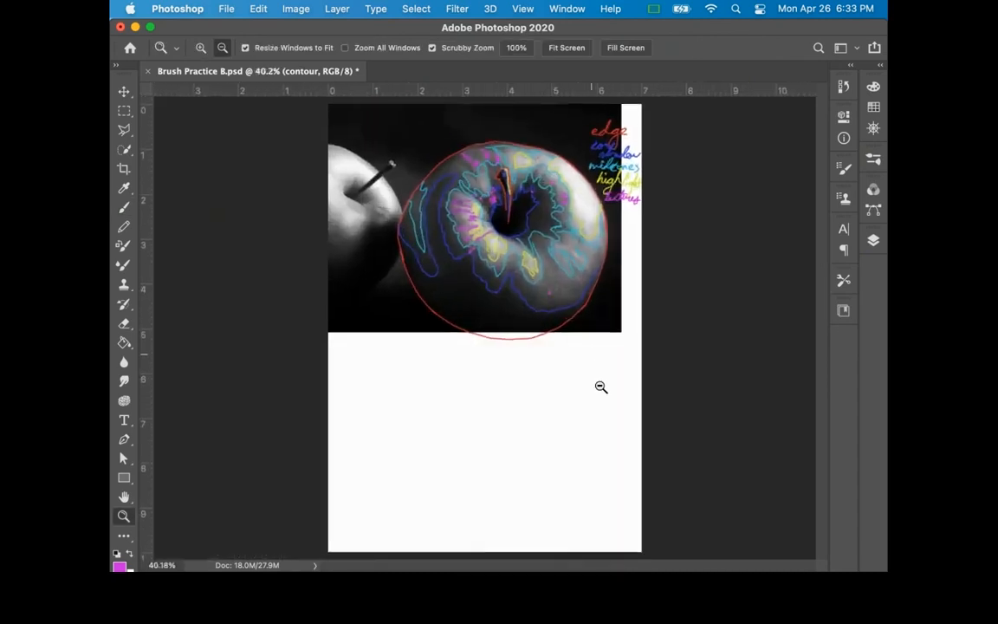
{"action": "key", "text": "super+t"}
{"action": "left_click_drag", "start_coordinate": [586, 269], "coordinate": [579, 477]}
{"action": "key", "text": "Return"}
{"action": "key", "text": "z"}
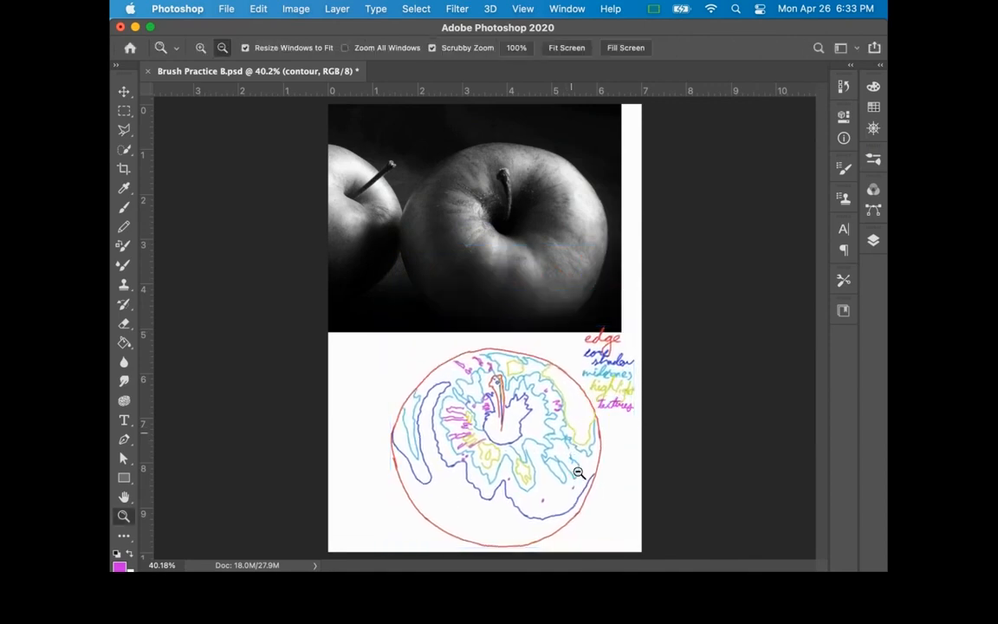